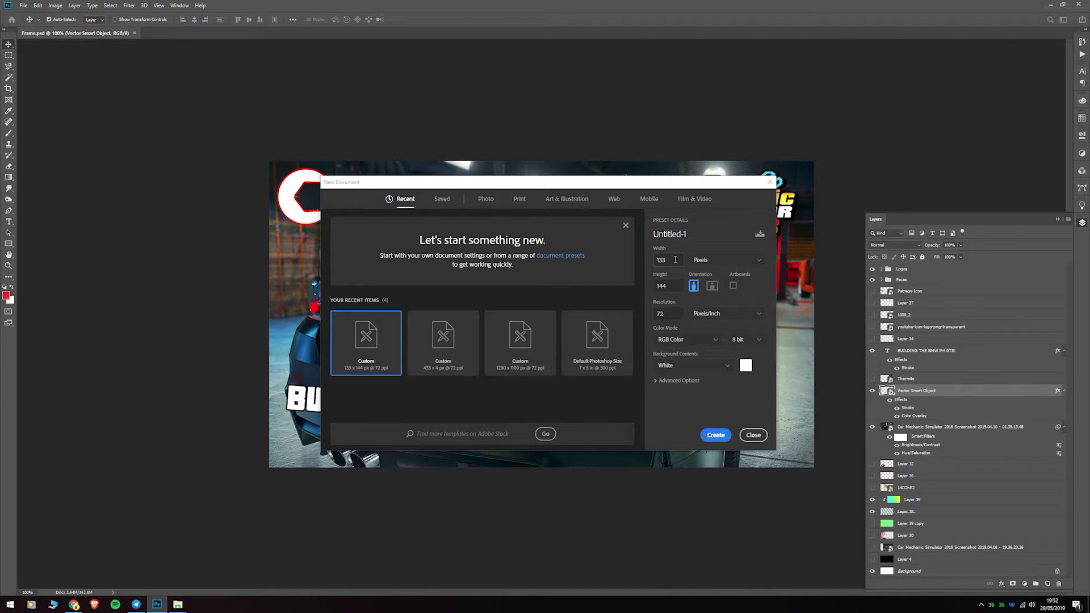
- Create a new RGB document 1280 pixels wide at 72 pixels/inch with a white background
drag(674, 260, 653, 264)
text(12890)
key(BackSpace)
key(BackSpace)
text(0)
drag(668, 287, 650, 284)
click(719, 437)
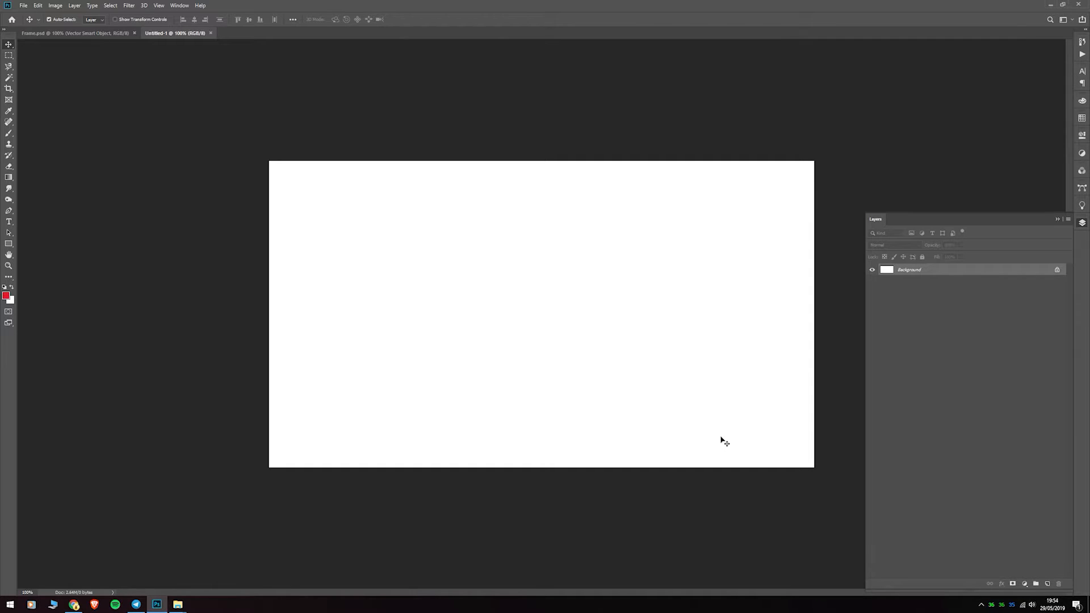
- Return to the Frame.psd document, compare it with and without the wrench logo layer, and select the Faces group
click(87, 34)
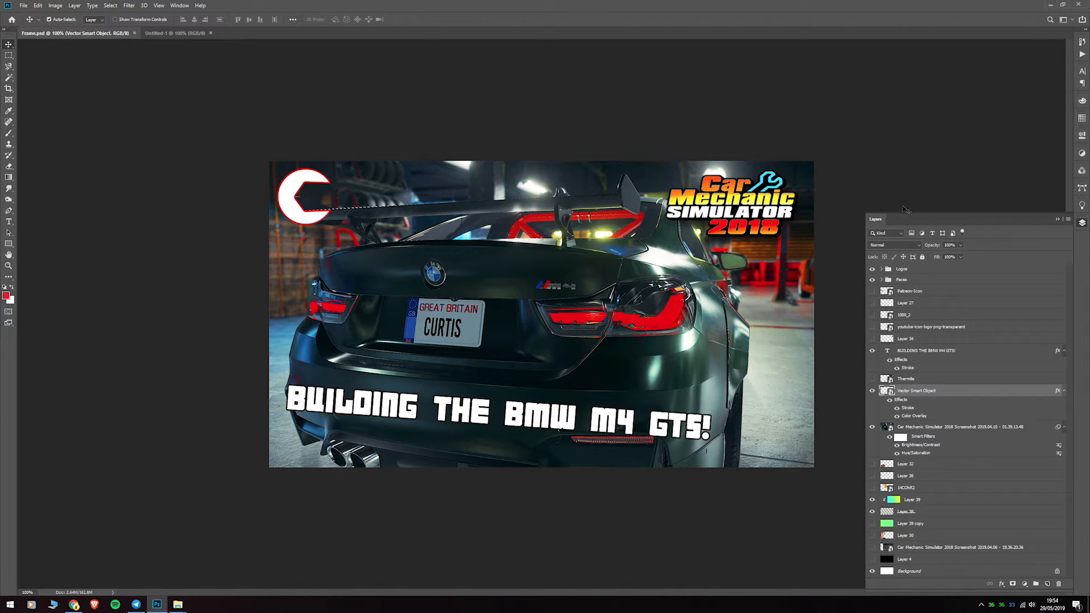
click(872, 390)
click(872, 390)
click(872, 390)
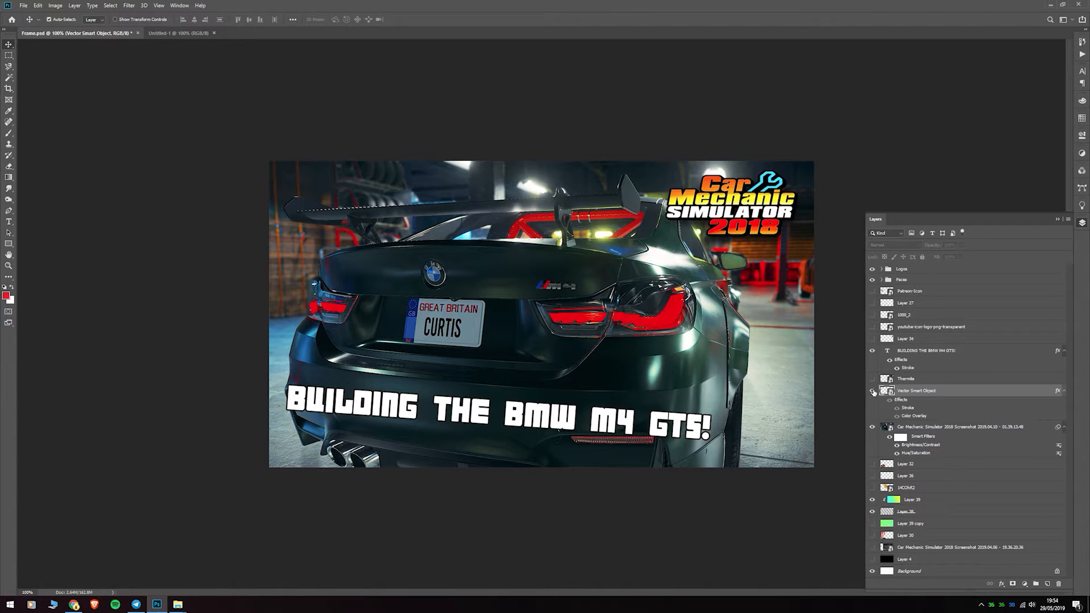
click(873, 390)
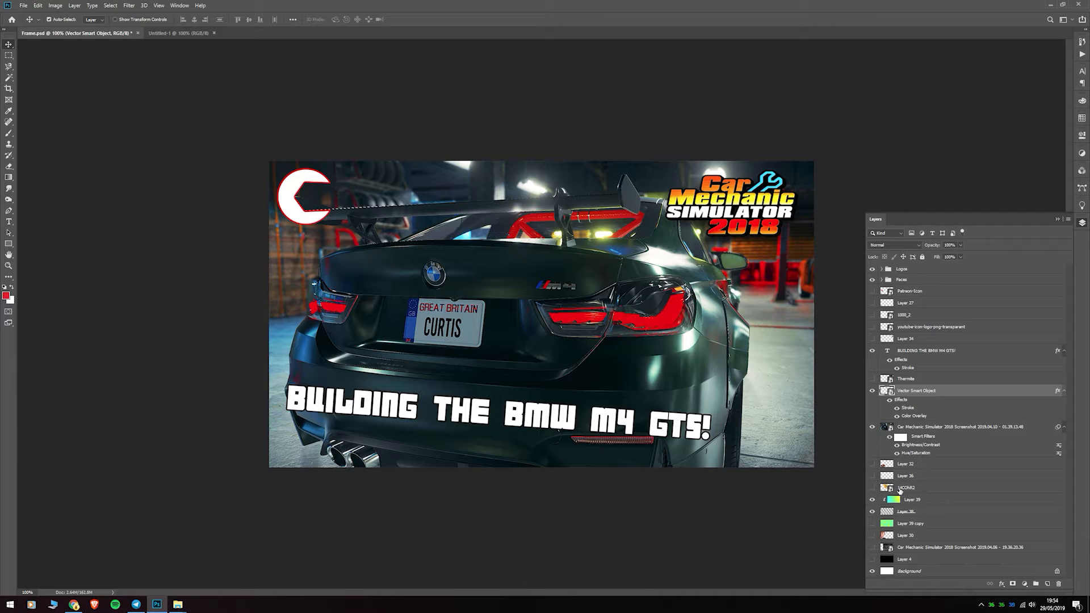
click(872, 488)
click(930, 284)
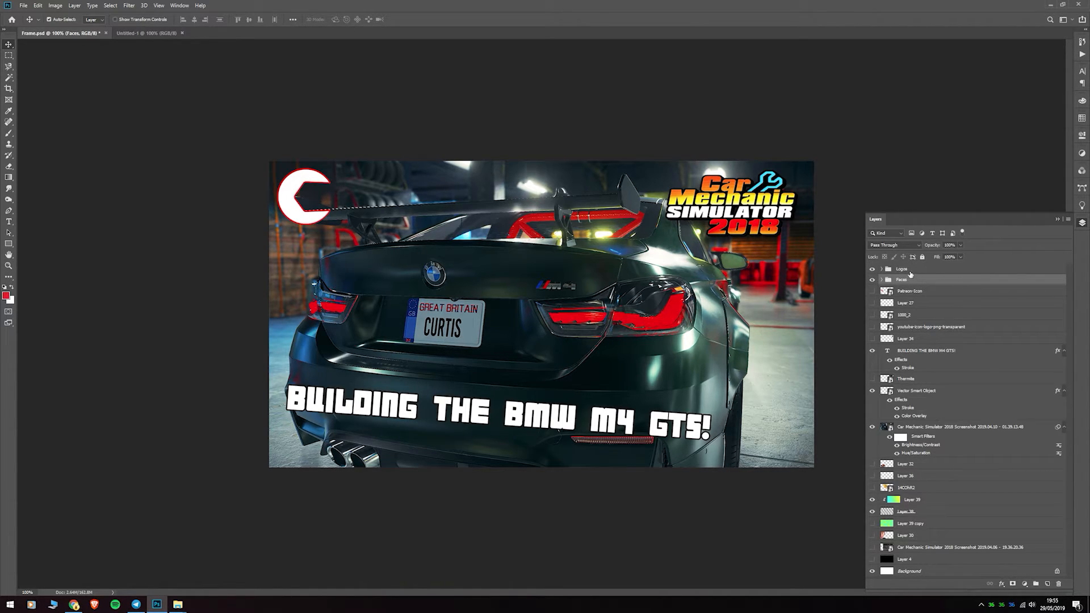
- Expand the Logos group and preview its stored game logos over the thumbnail, from Wildlands and ARMA3 through the battlefield logo
click(882, 269)
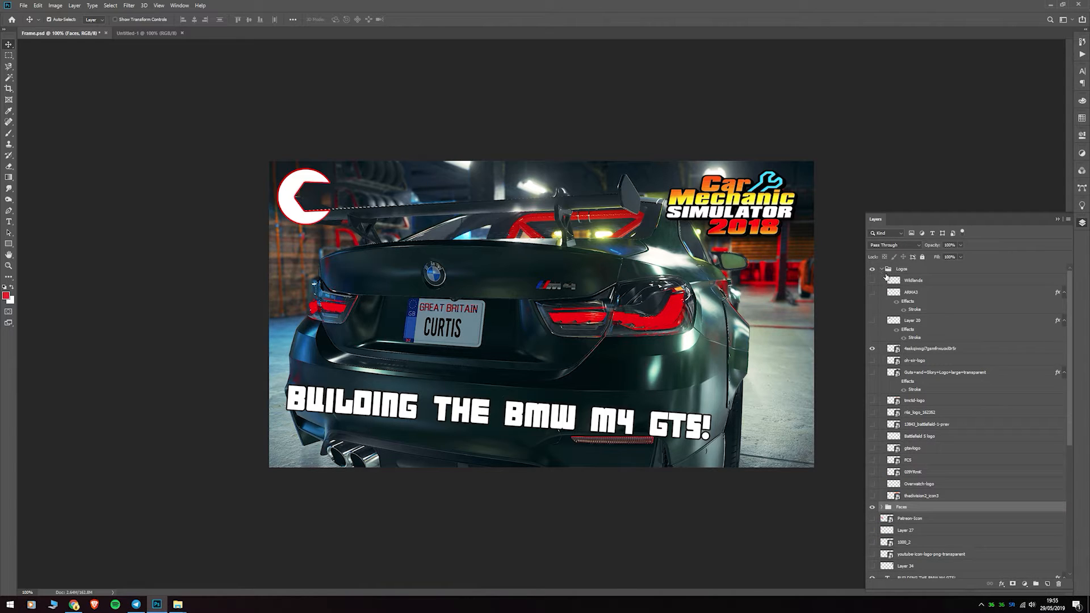
click(871, 281)
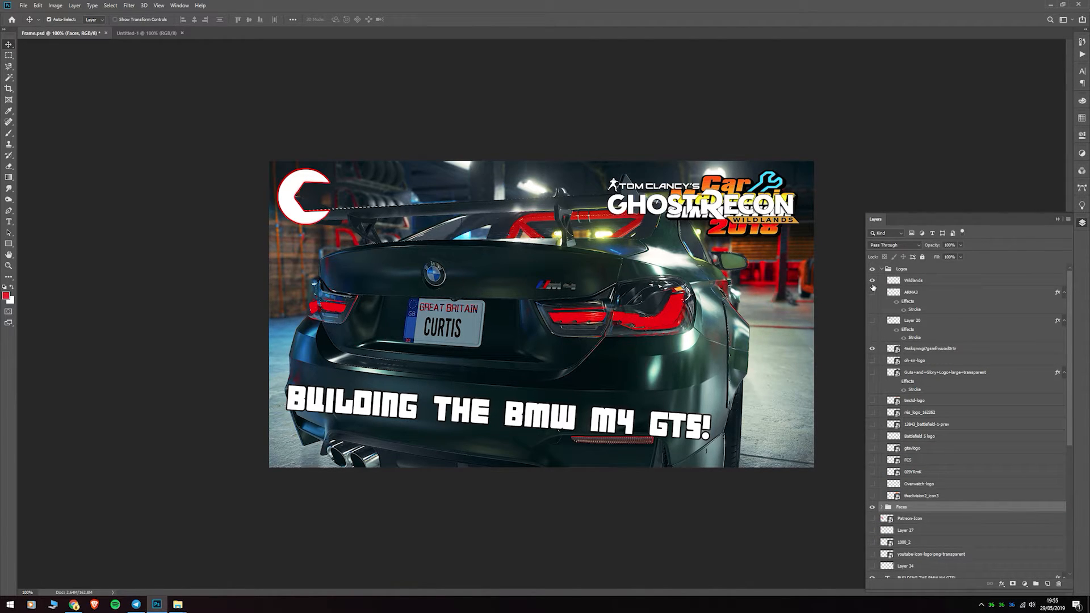
click(872, 292)
click(872, 321)
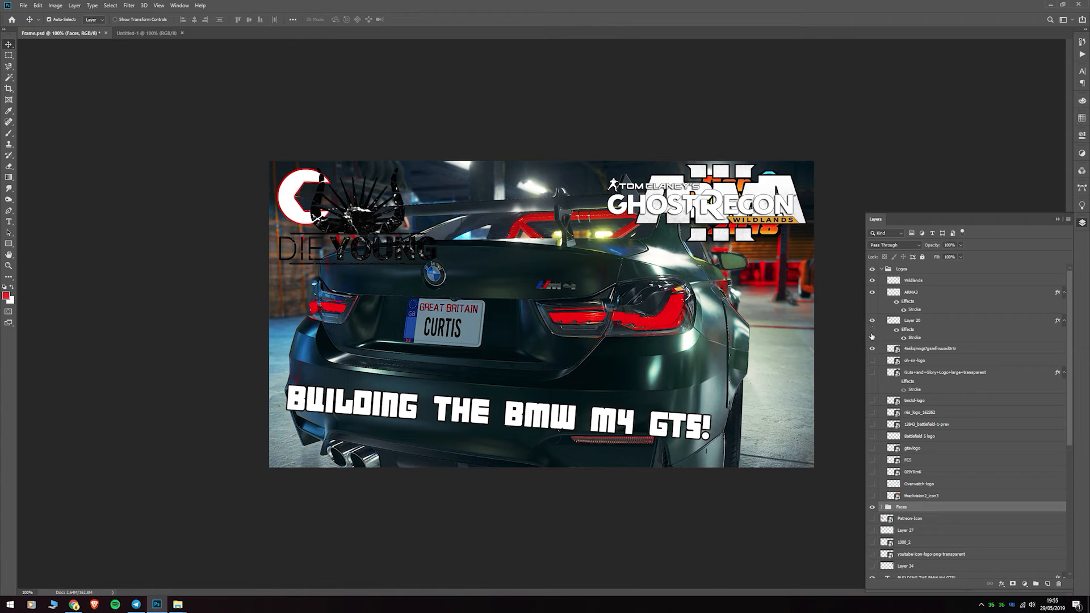
click(872, 361)
click(872, 372)
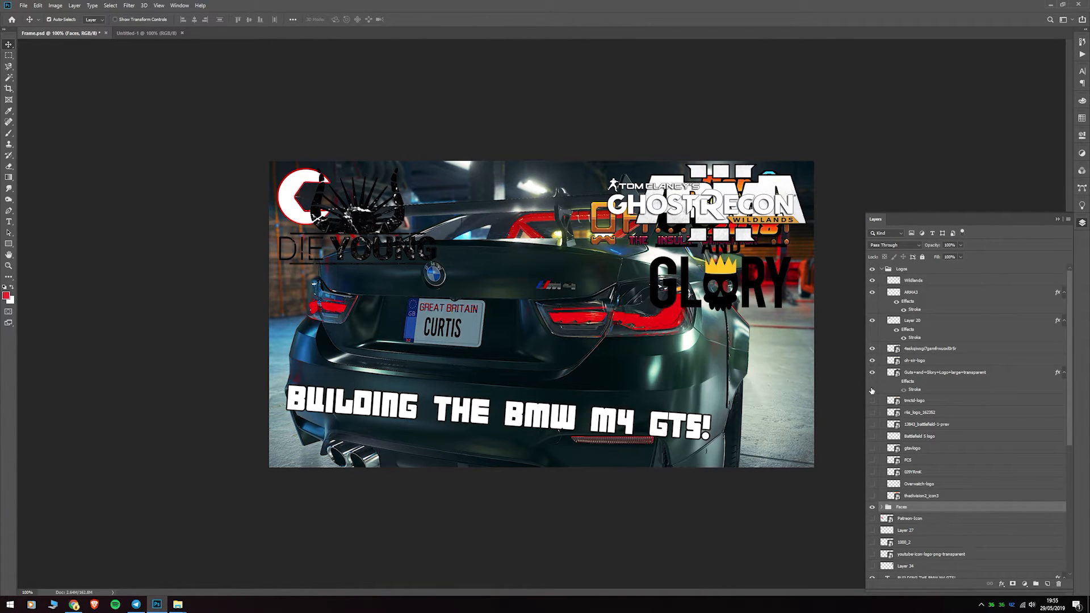
click(871, 400)
click(872, 412)
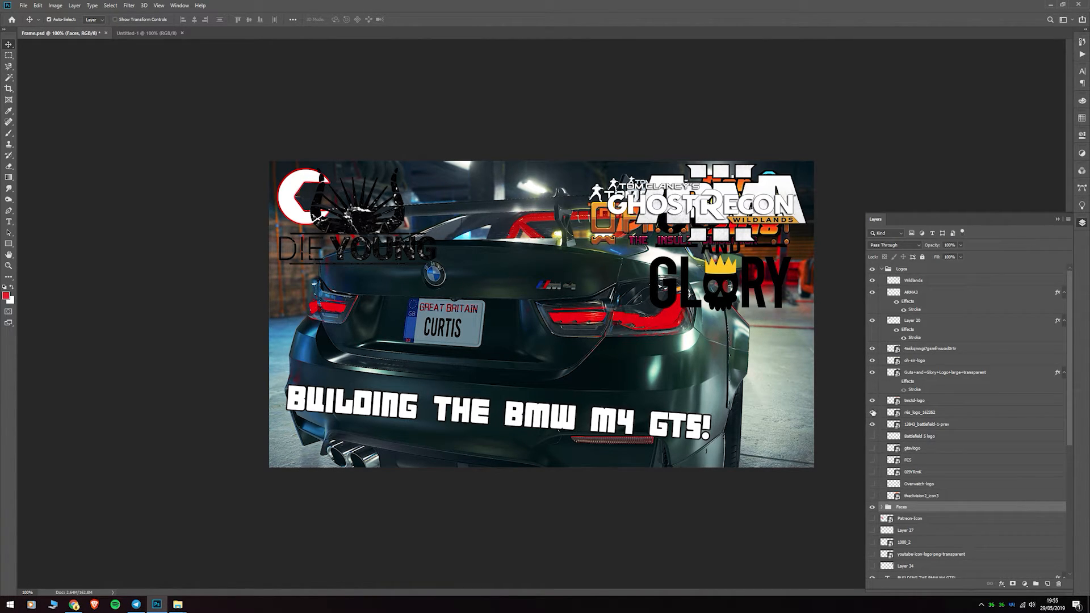
- Hide every shown logo in the Logos group, including the Car Mechanic Simulator 2018 logo
click(872, 412)
click(872, 400)
click(872, 372)
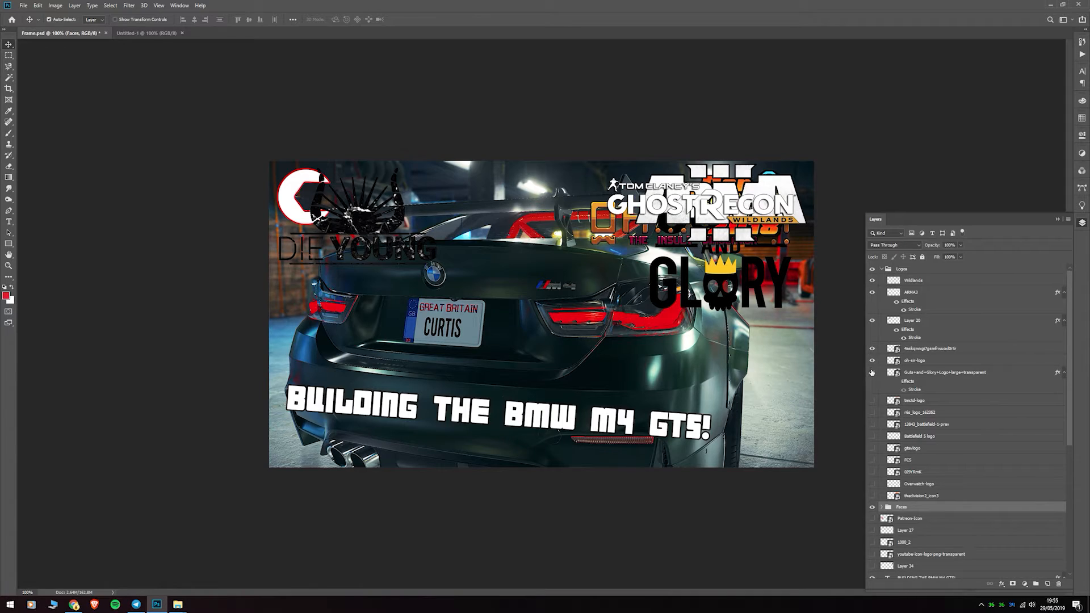
click(872, 360)
click(872, 349)
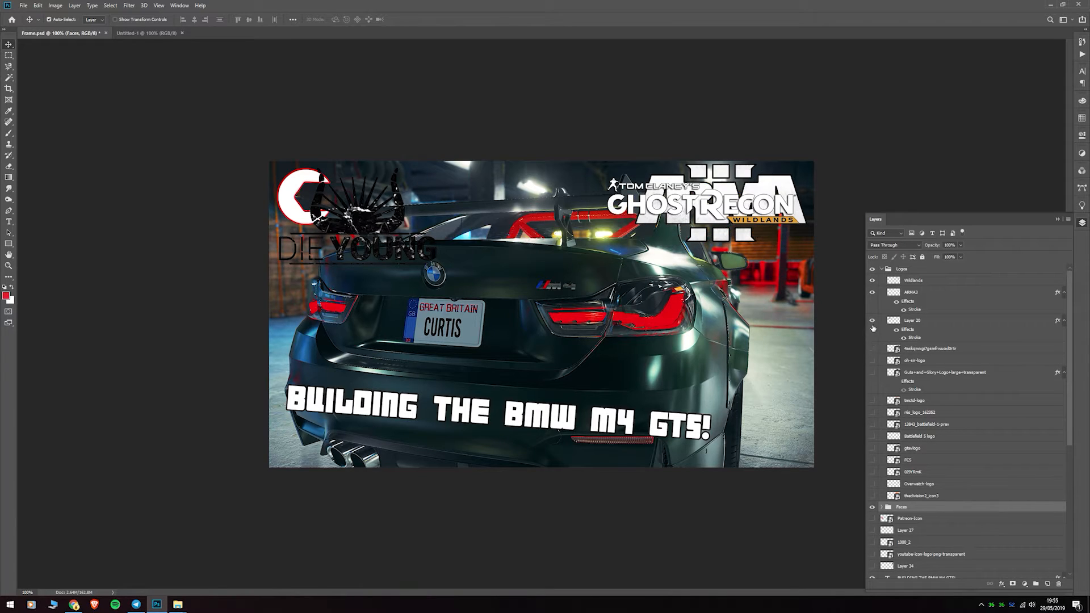
click(872, 292)
click(871, 280)
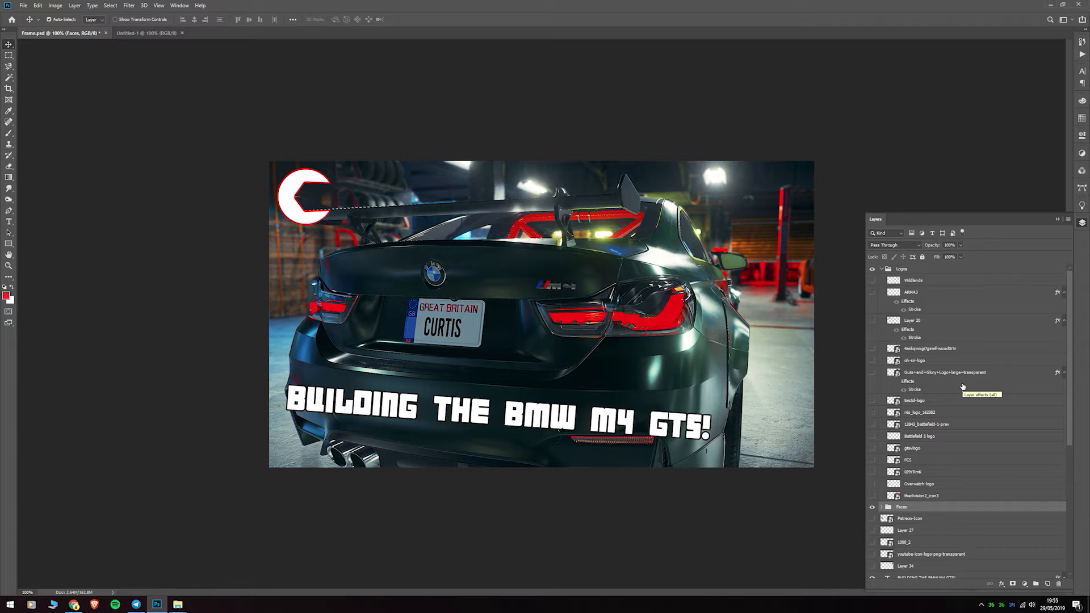
- Nudge the "BUILDING THE BMW M4 GTS!" title text slightly to the right
scroll(947, 439, down, 1)
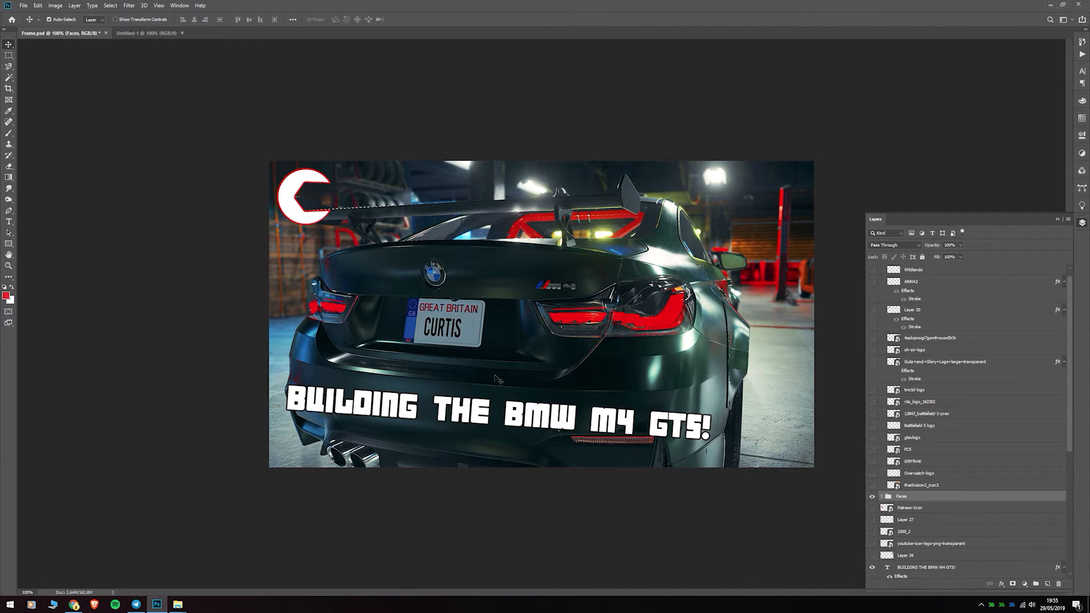
mouse_move(377, 413)
mouse_down()
mouse_move(415, 399)
mouse_move(333, 399)
mouse_move(449, 335)
mouse_move(437, 318)
mouse_move(446, 367)
mouse_move(379, 412)
mouse_up()
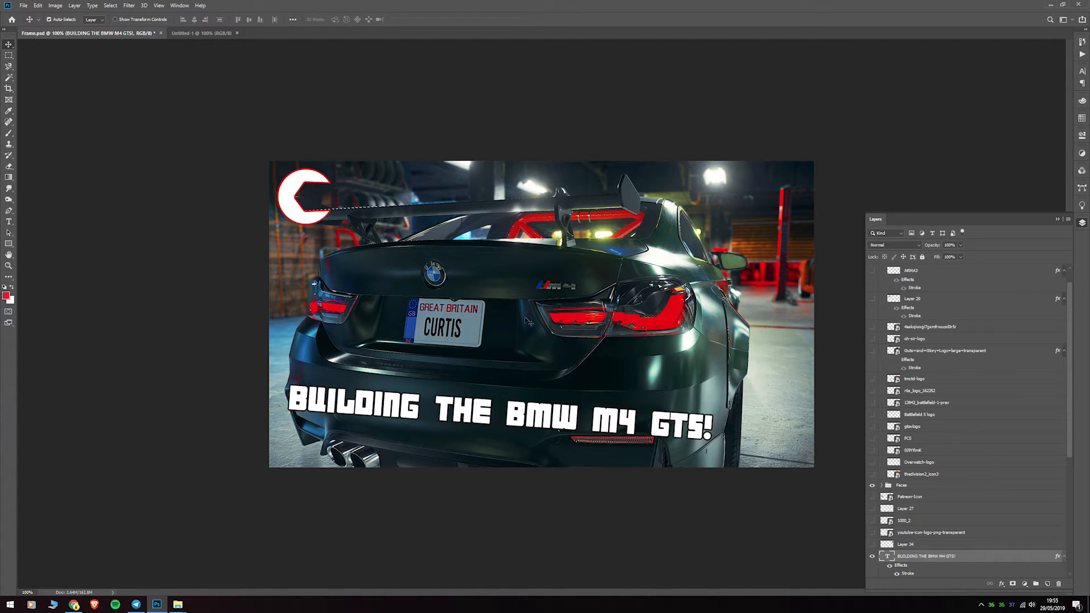
- Select the visible Car Mechanic Simulator screenshot layer and compare the image with its smart filters off and on
scroll(911, 427, down, 2)
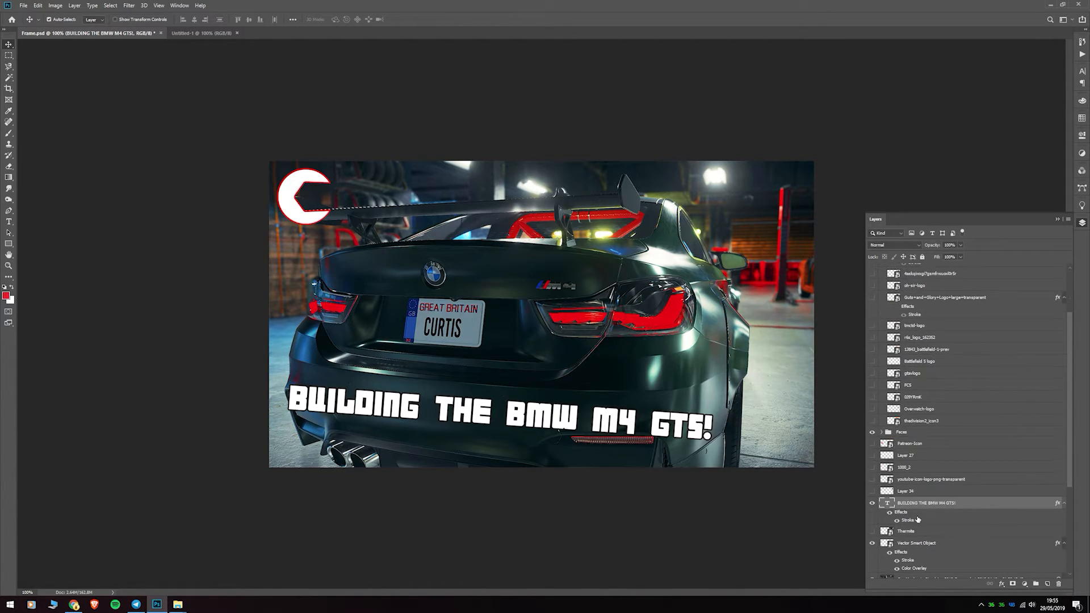
scroll(922, 519, down, 2)
scroll(916, 544, down, 1)
click(985, 516)
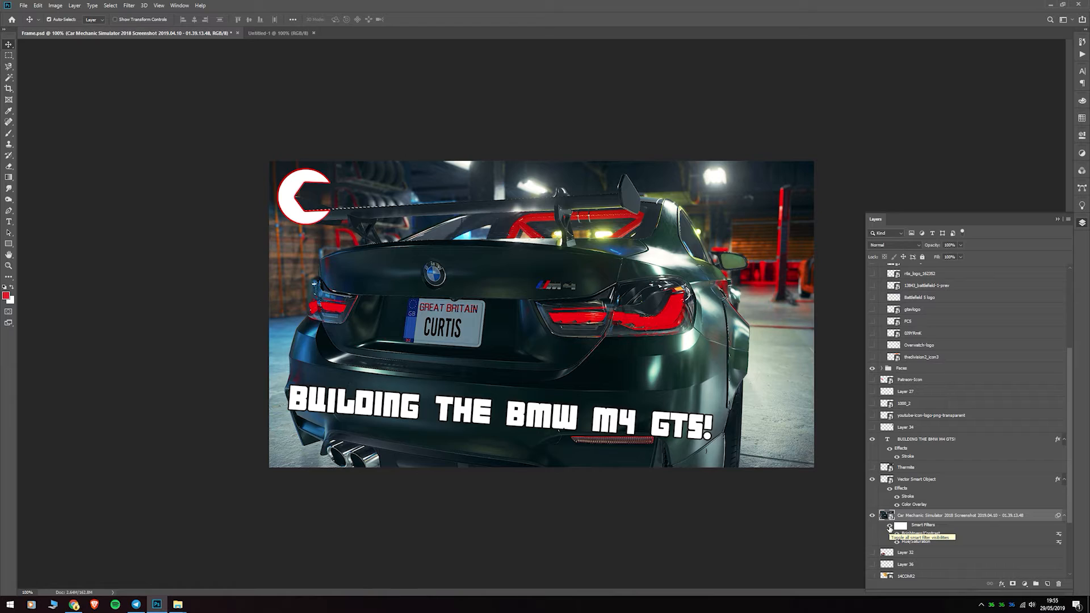
click(890, 527)
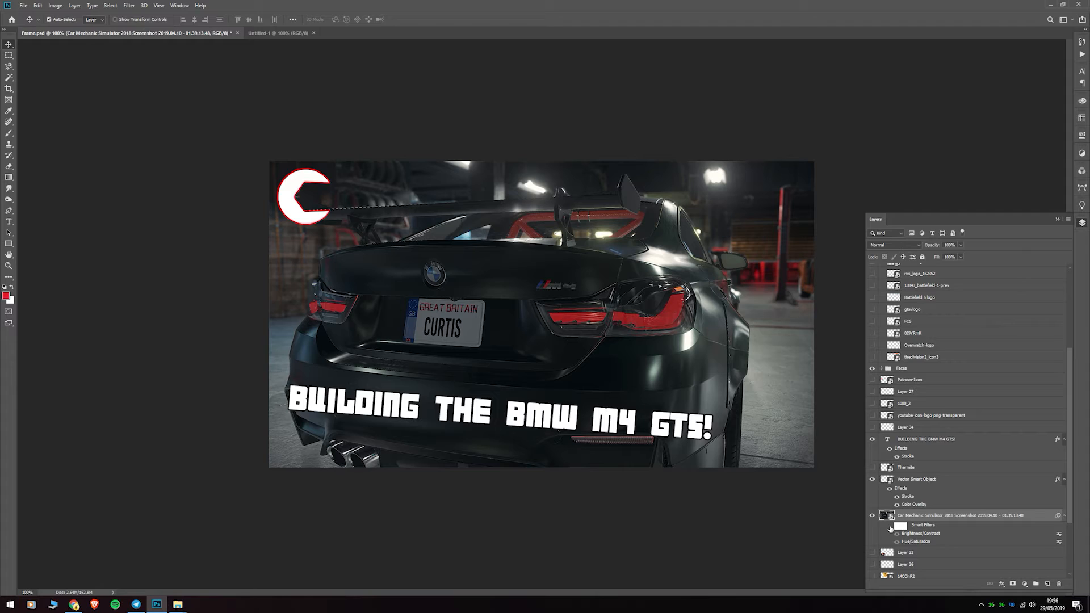
click(890, 527)
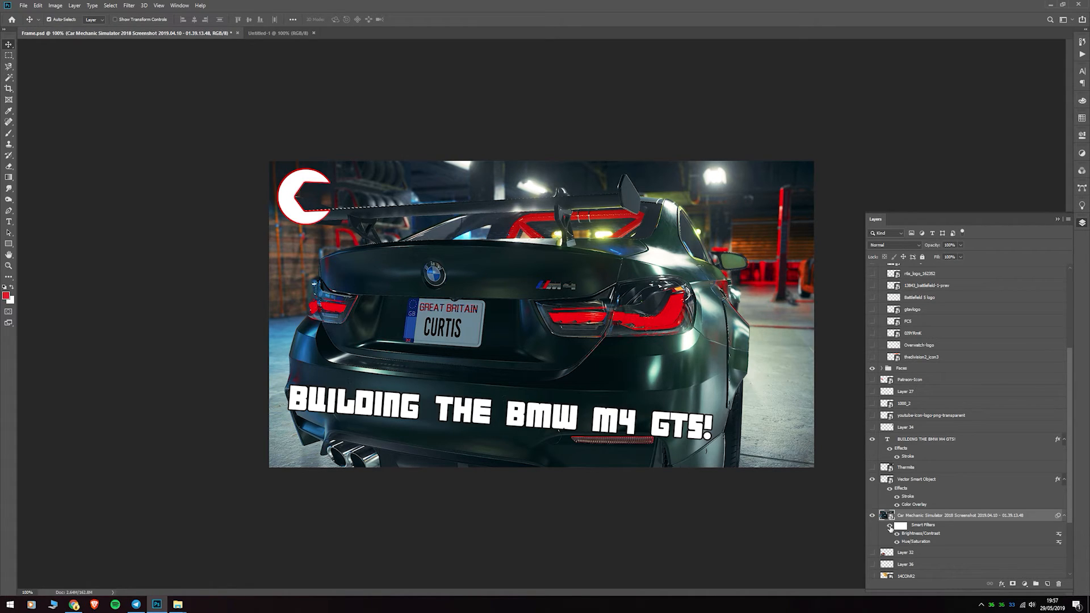
- Start exporting the thumbnail image from Frame.psd
click(25, 7)
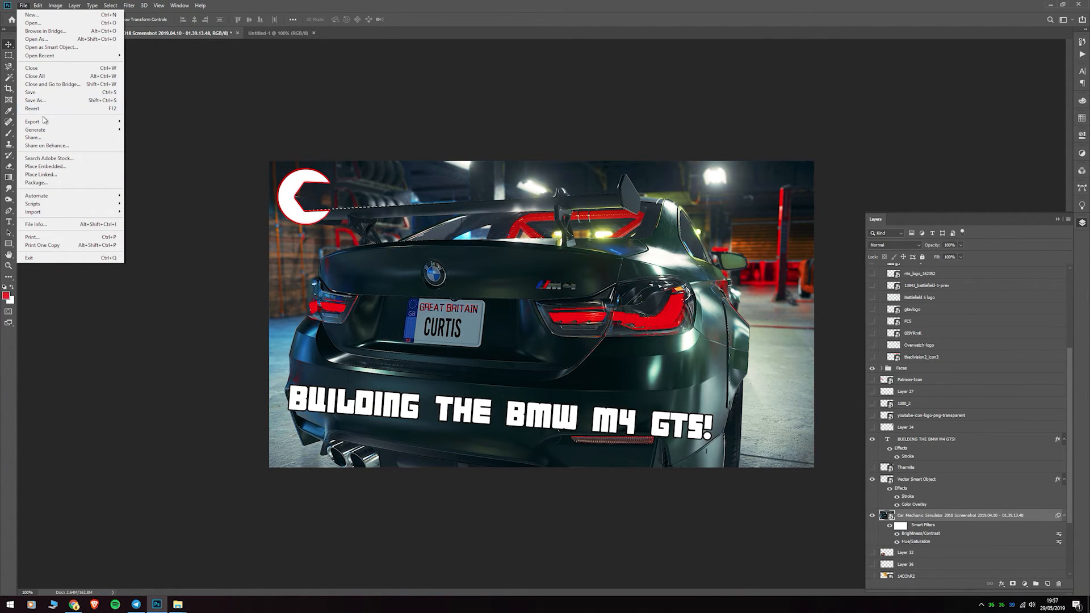
mouse_move(46, 122)
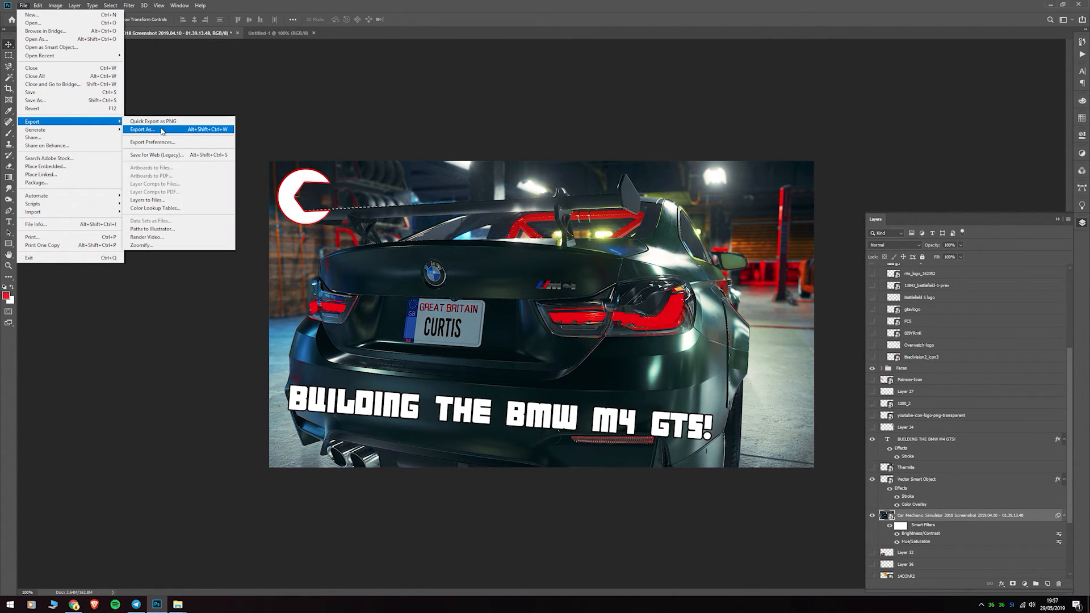